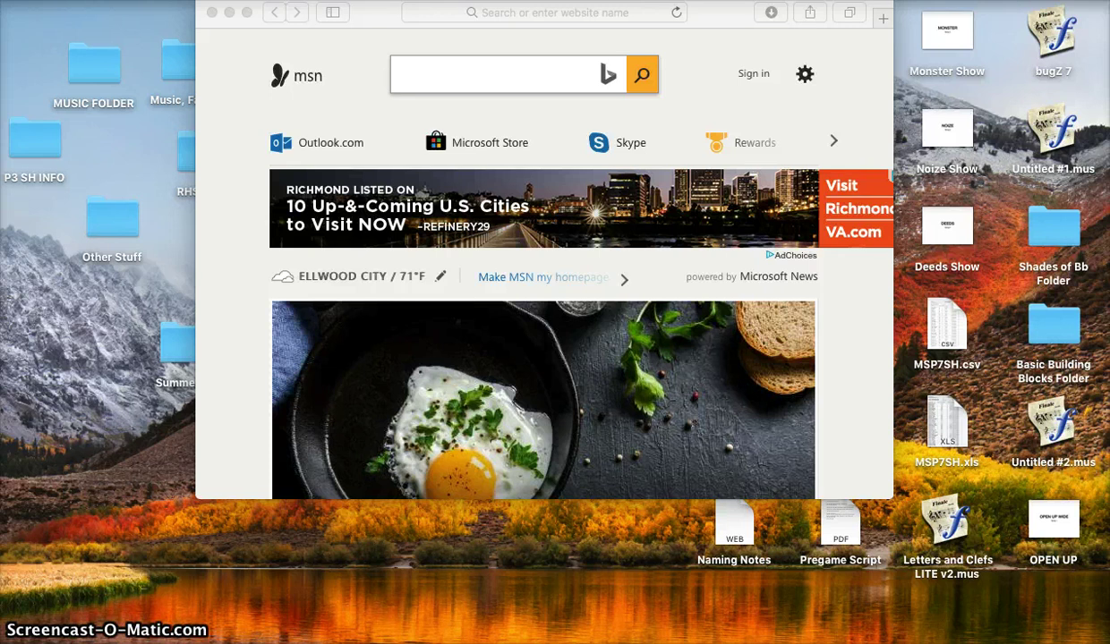
- Bring the Safari window showing the MSN home page to the front
left_click(727, 64)
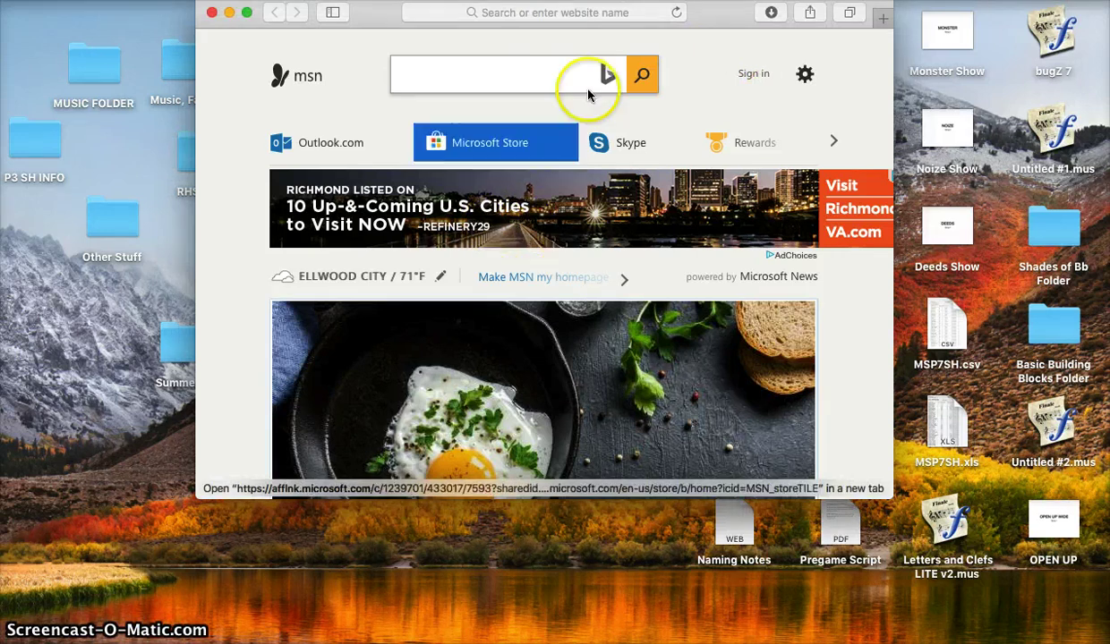
- Load musictheory.net from the Safari address bar
left_click(644, 15)
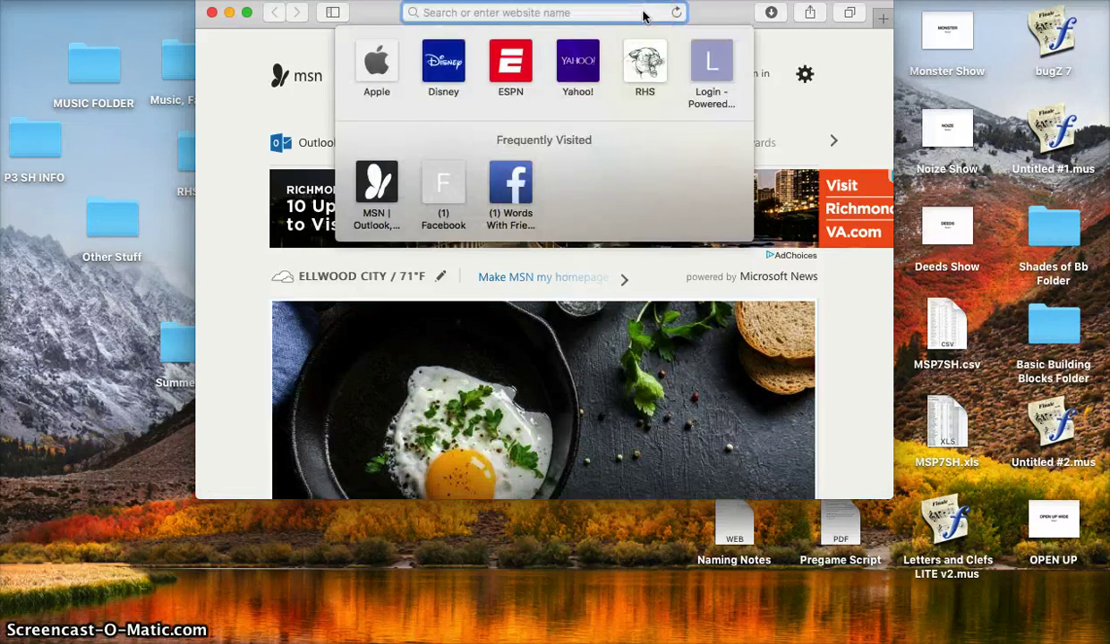
type("mus")
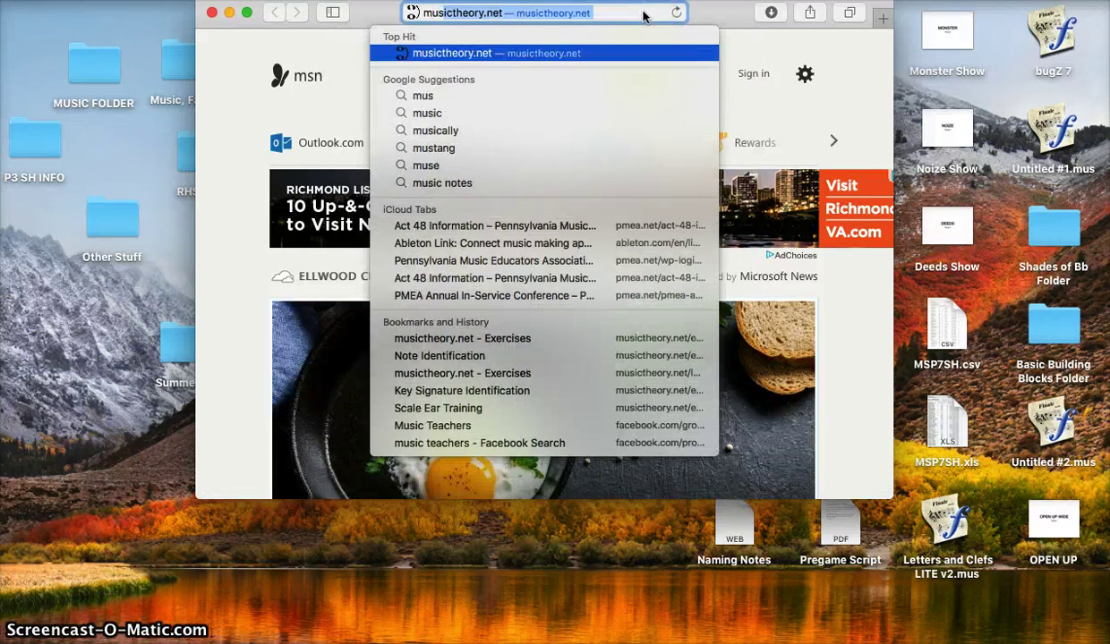
type("ictheo")
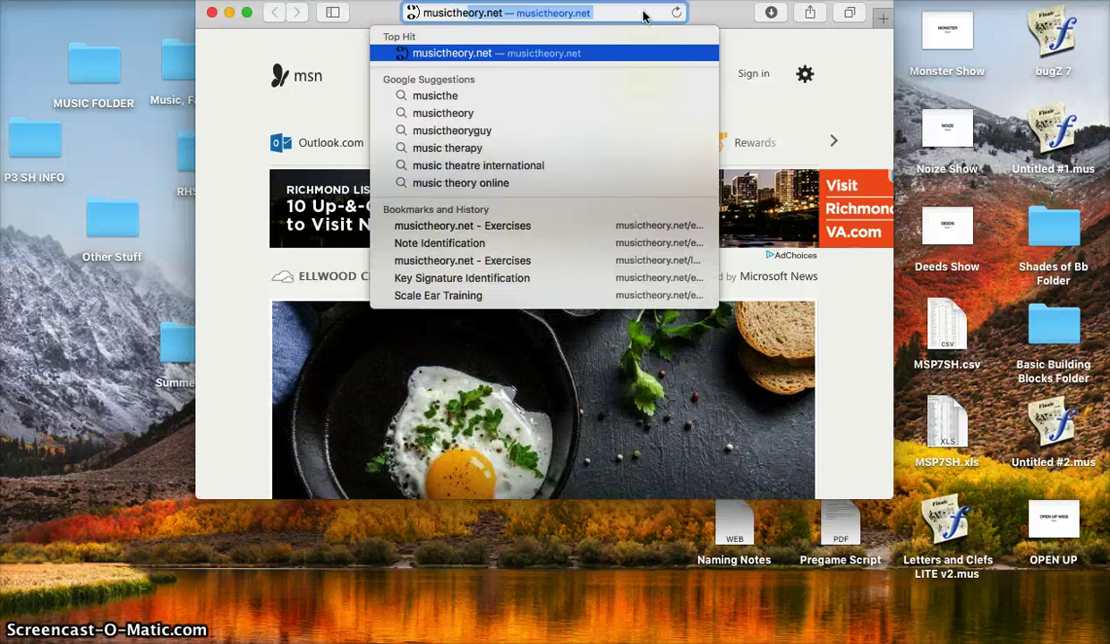
type("ry.")
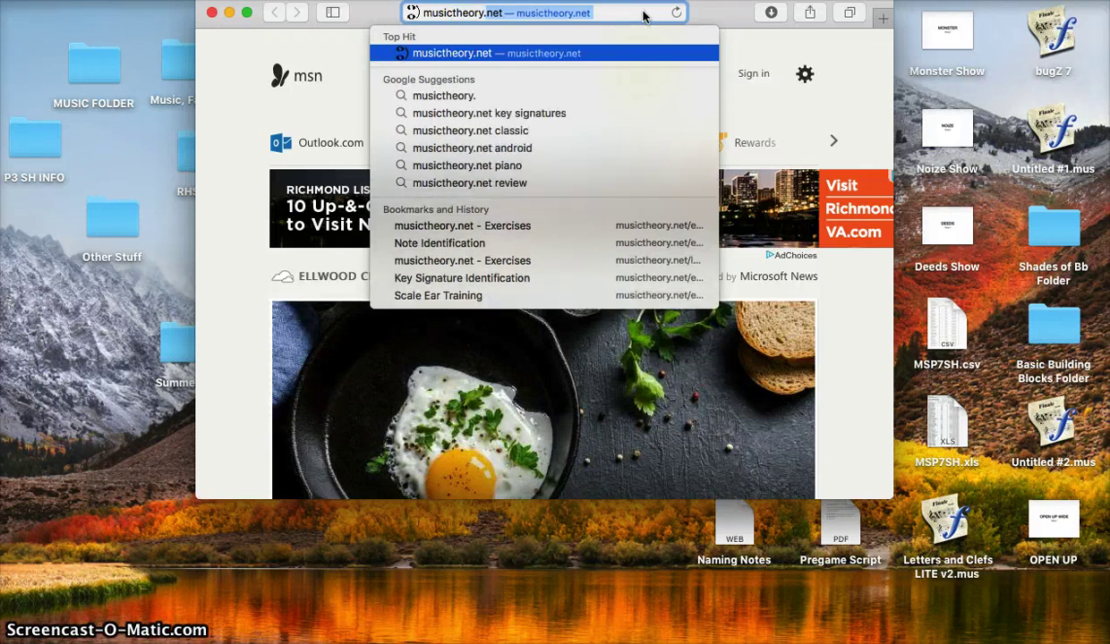
type("net")
key("Return")
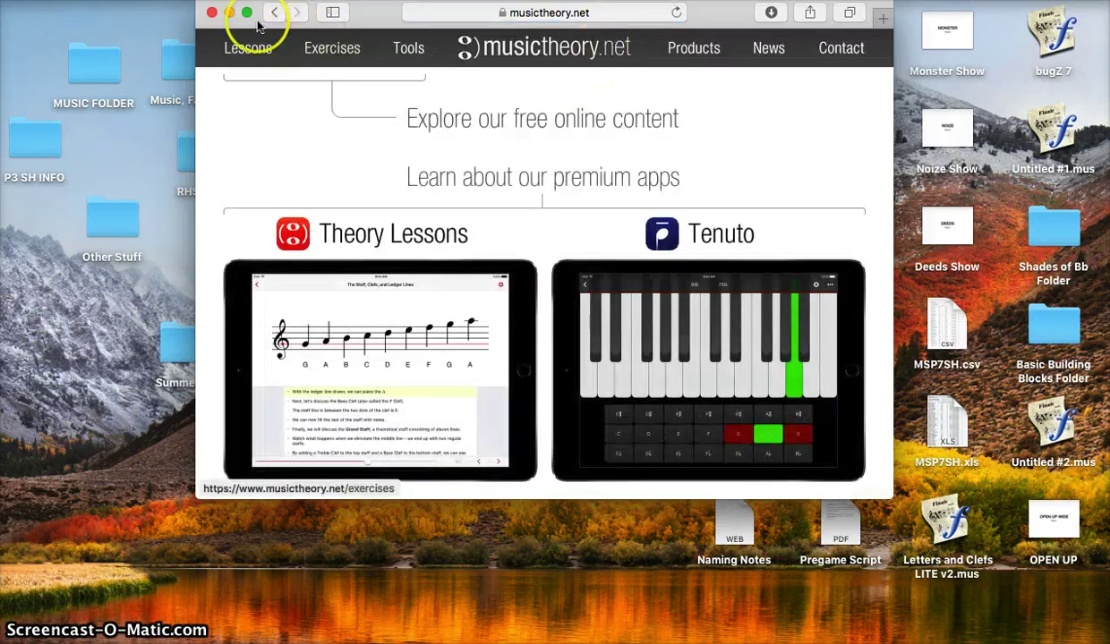
- Make Safari full screen, browse the Lessons list, then go to the Exercises page
left_click(247, 13)
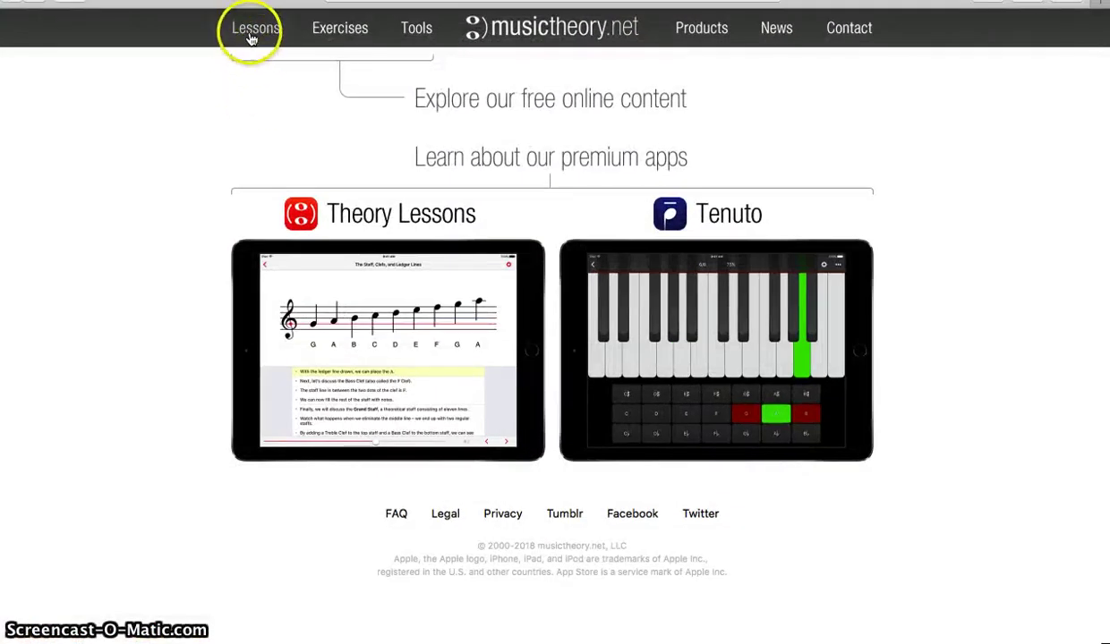
left_click(250, 32)
scroll(419, 287, "down", 2)
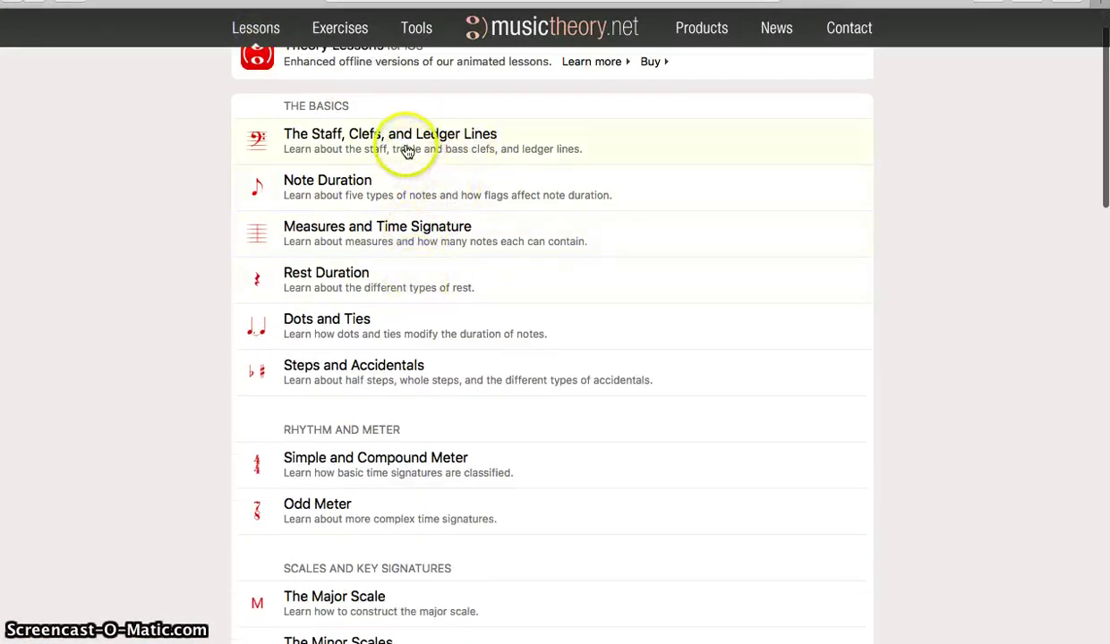
scroll(371, 330, "down", 15)
scroll(372, 329, "down", 5)
scroll(327, 515, "up", 20)
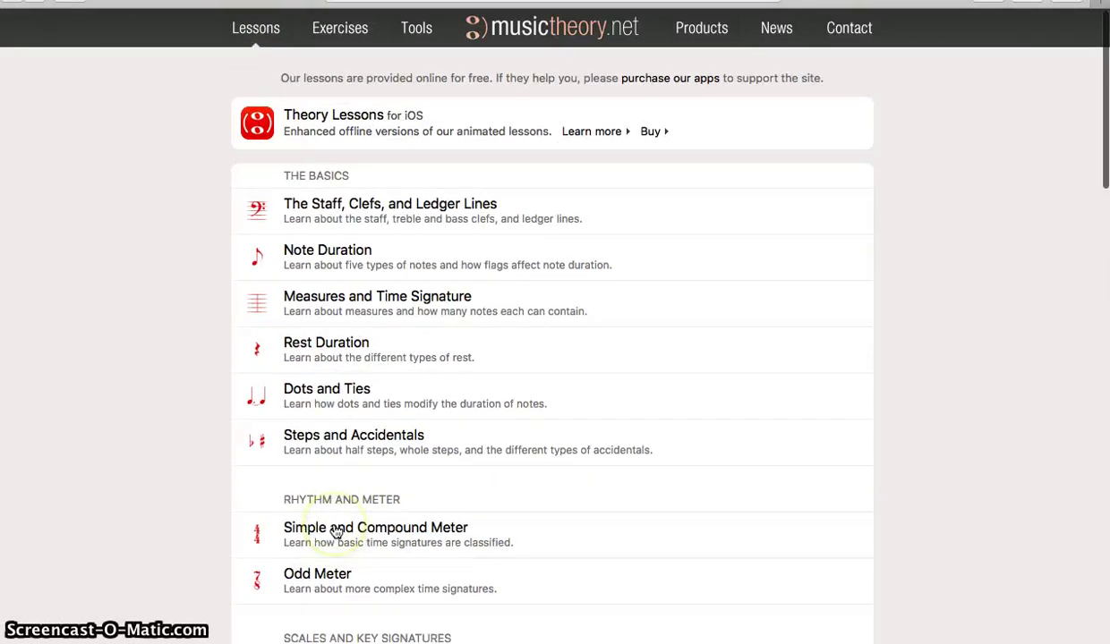
left_click(340, 33)
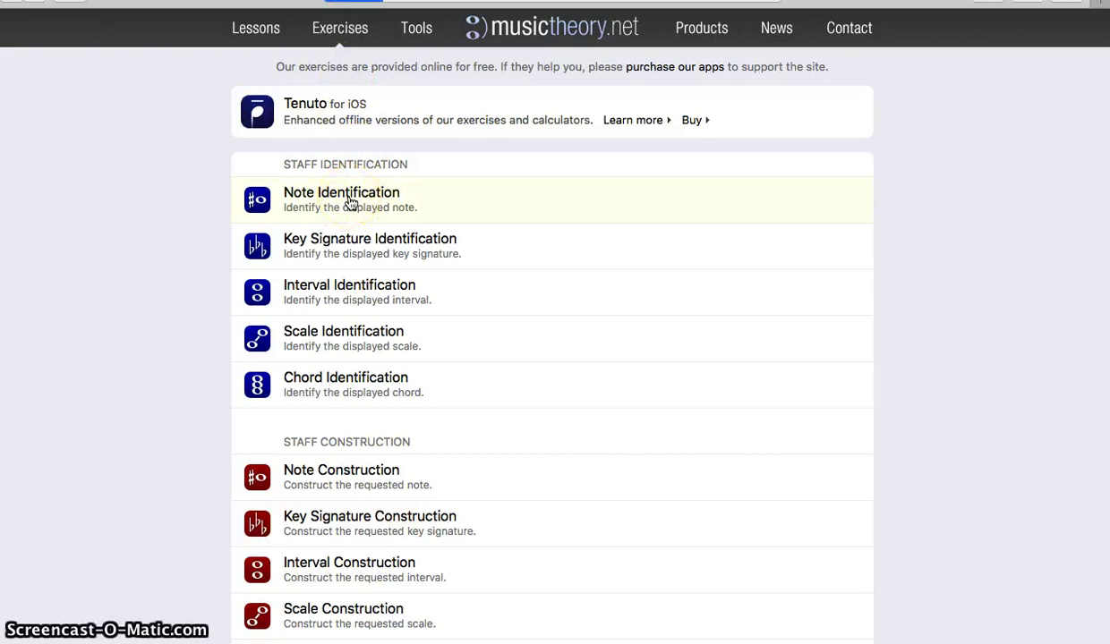
- Open Note Identification and set its Clefs setting to Treble Clef only
left_click(350, 204)
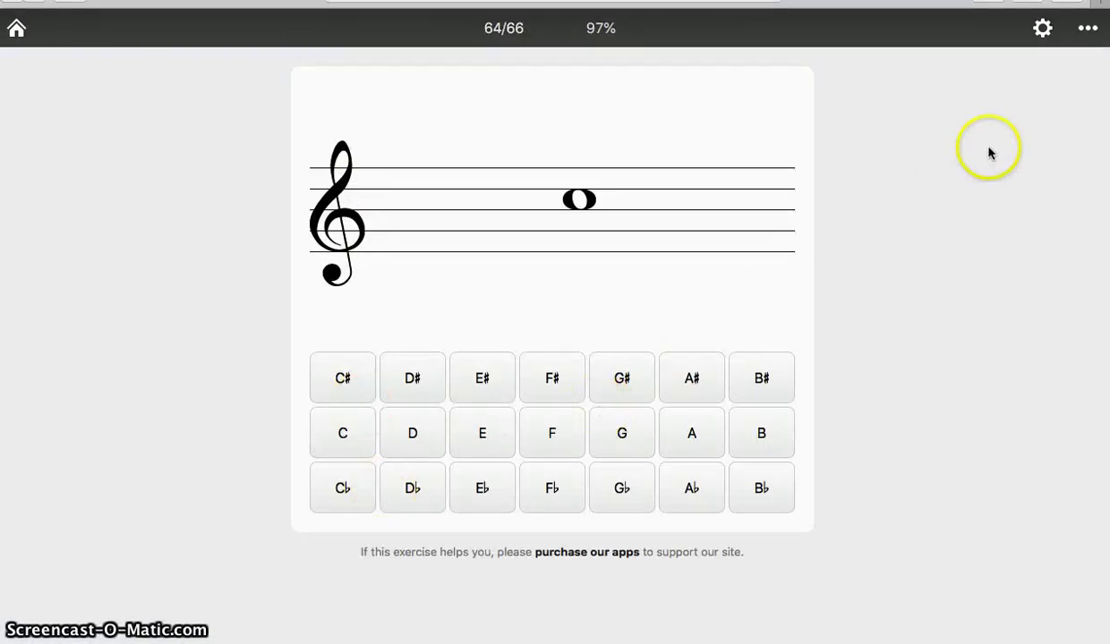
left_click(1042, 30)
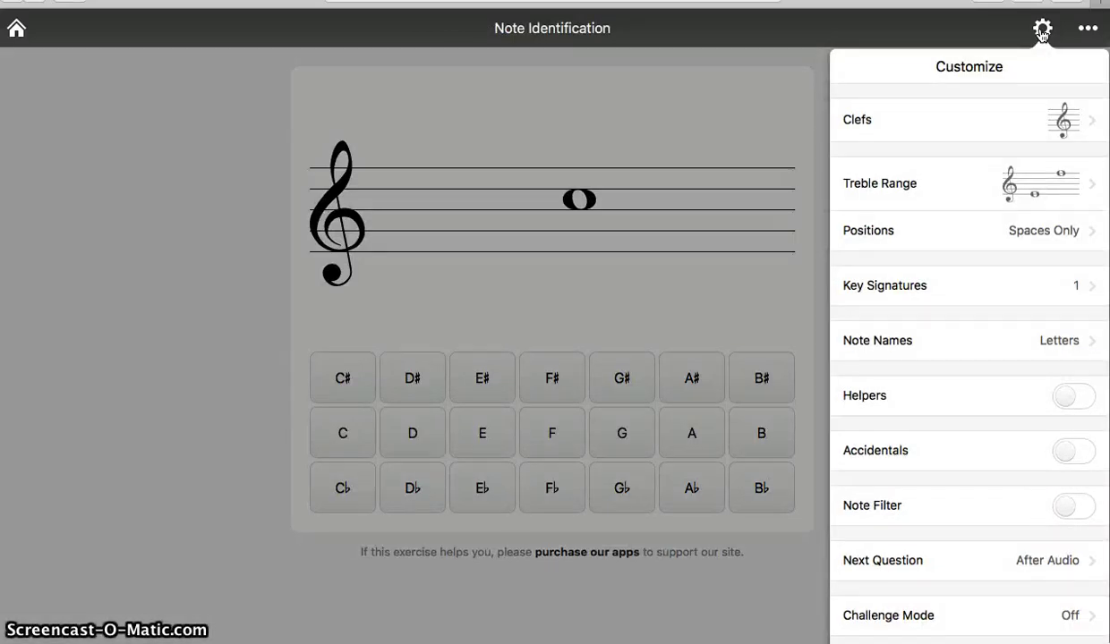
left_click(898, 122)
left_click(850, 228)
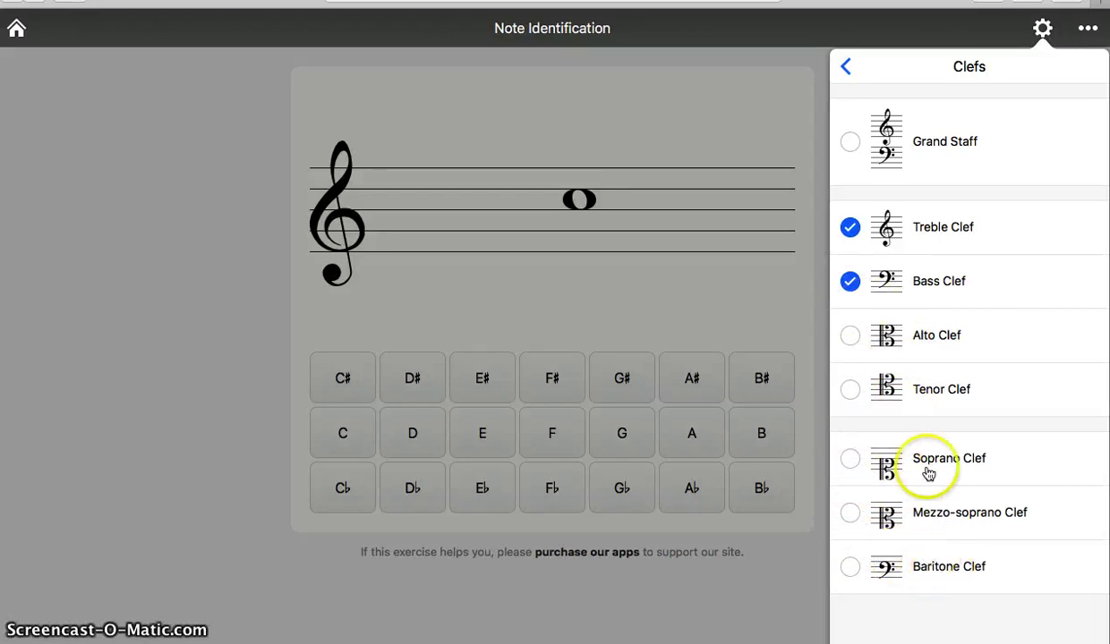
left_click(850, 142)
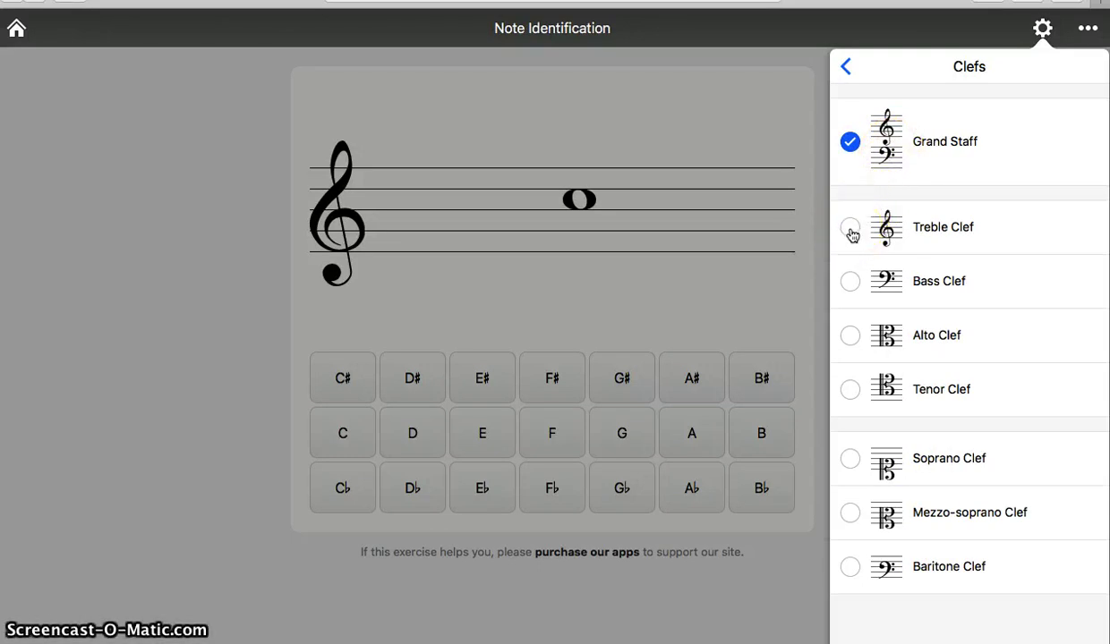
left_click(850, 229)
left_click(846, 67)
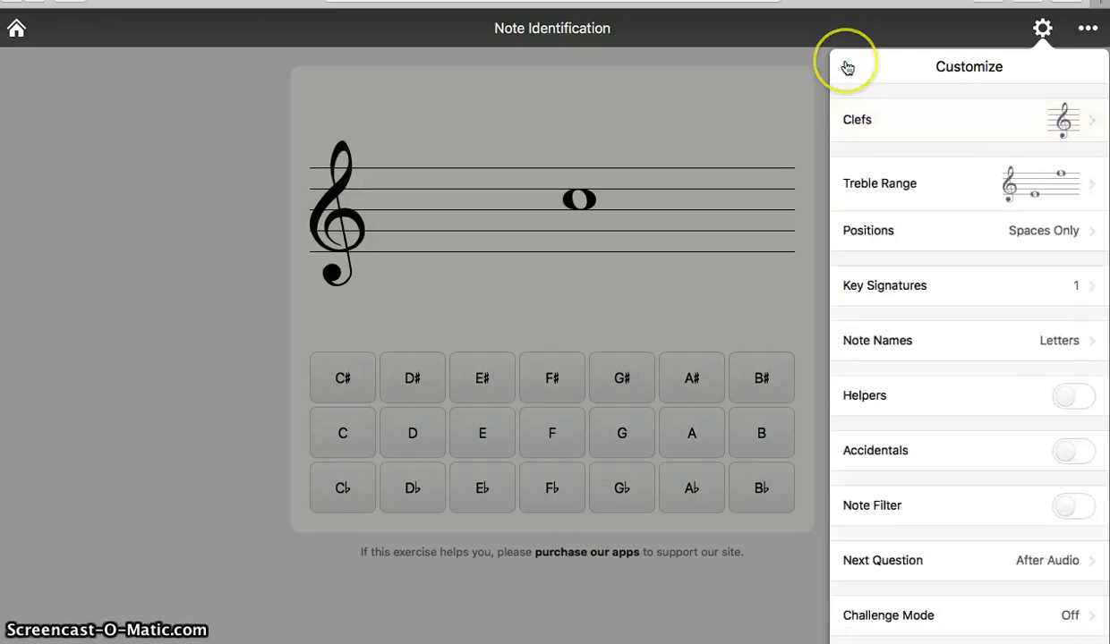
- Set the Note Identification Positions setting to Lines and Spaces
left_click(964, 228)
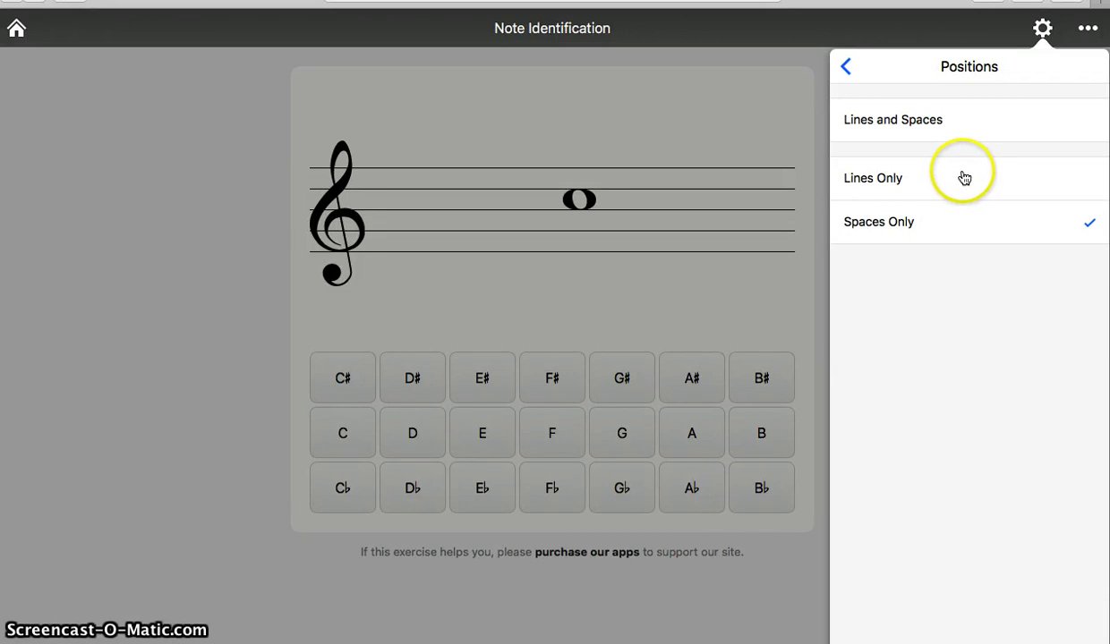
left_click(974, 223)
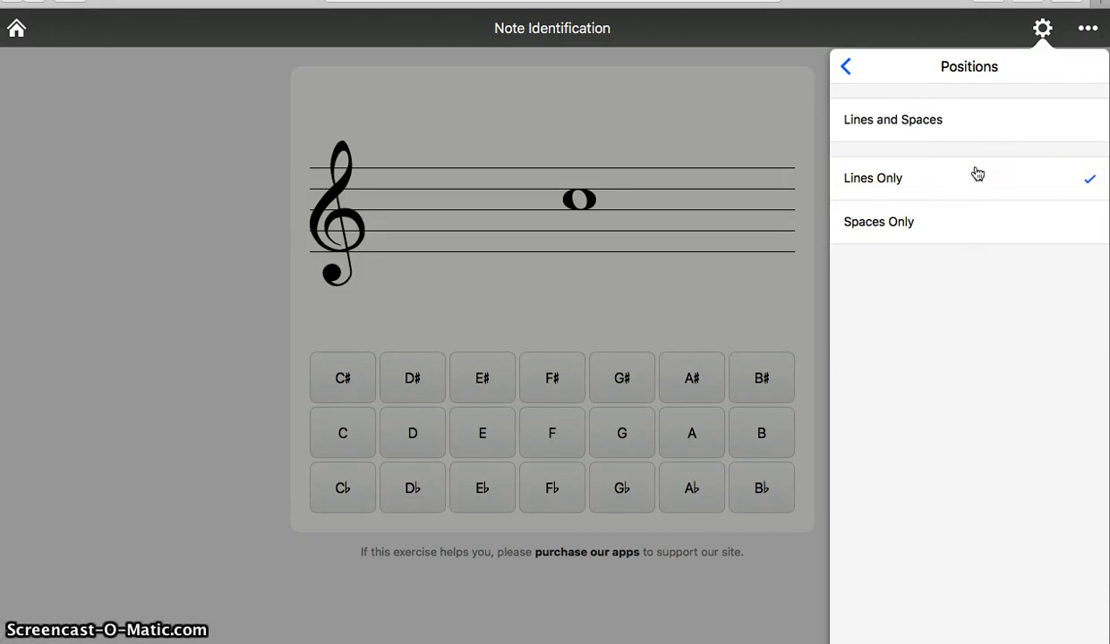
left_click(968, 224)
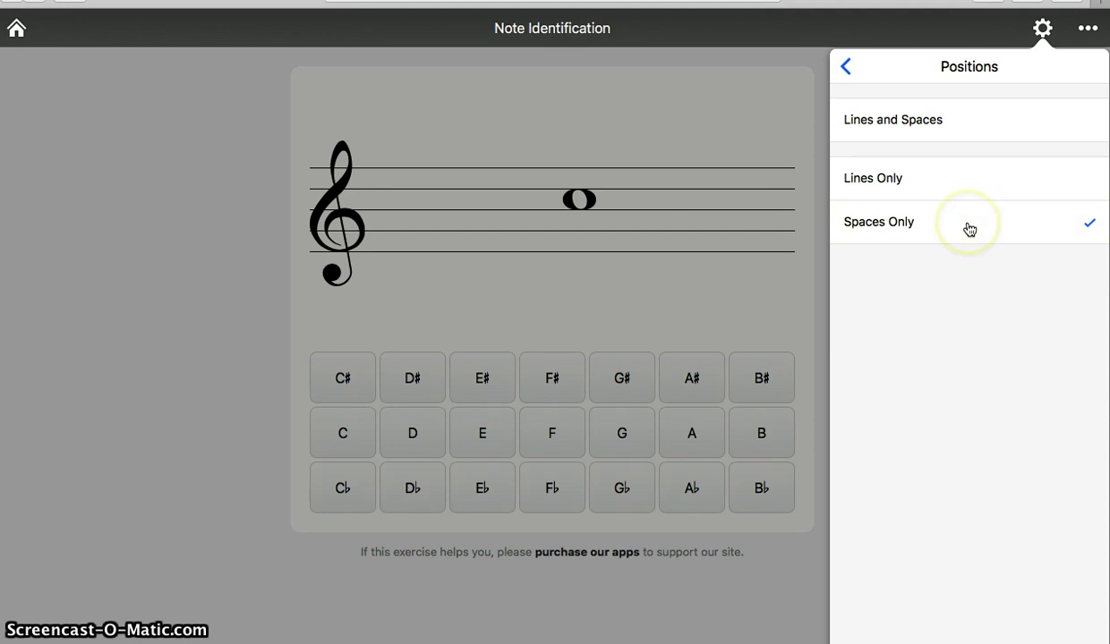
left_click(1008, 134)
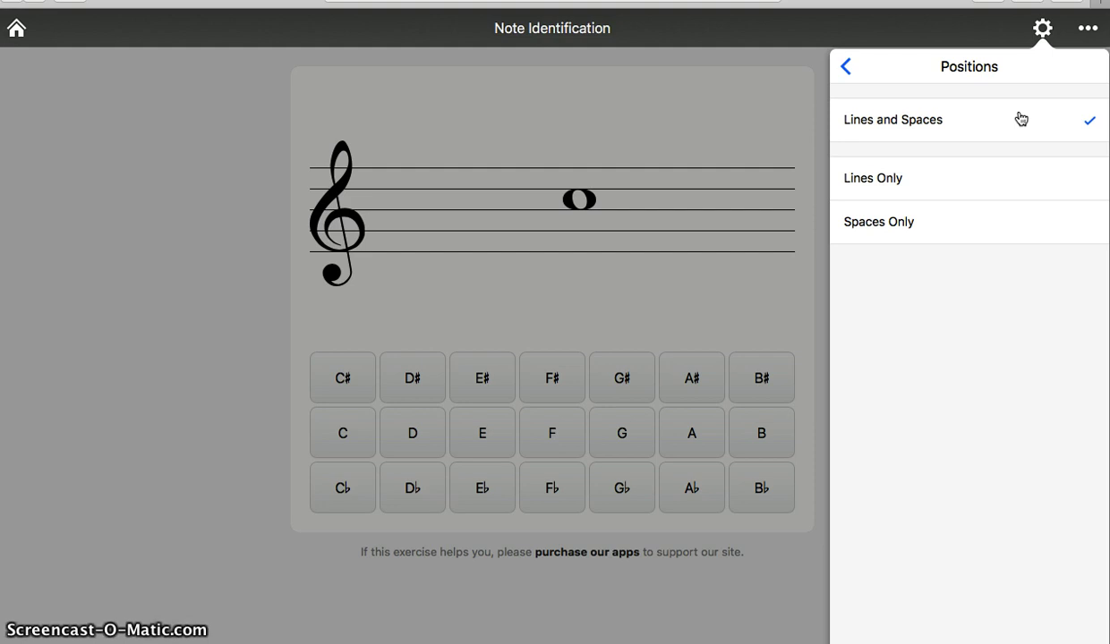
left_click(1017, 116)
left_click(844, 62)
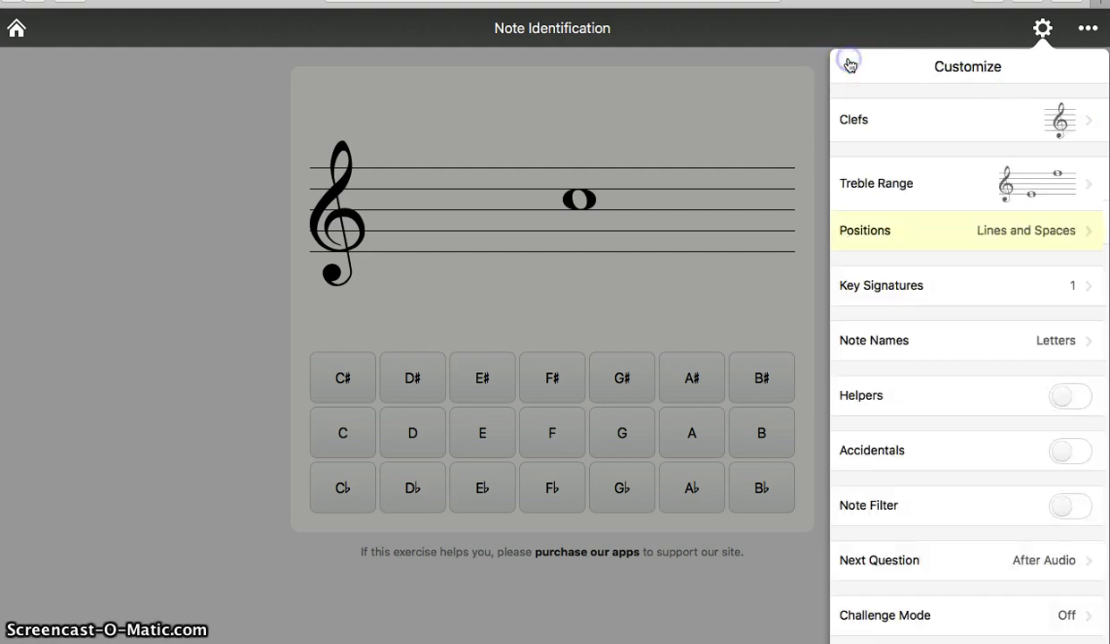
- Set the treble range to span bottom-line E up to top-line F
left_click(1032, 183)
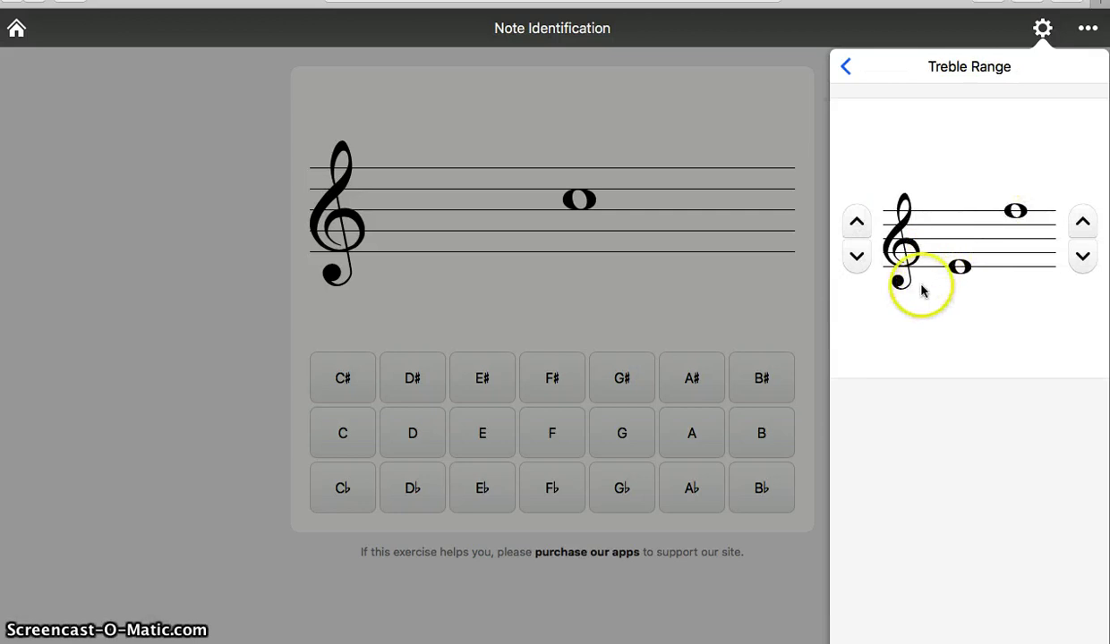
left_click(854, 223)
left_click(1082, 257)
left_click(1082, 257)
left_click(1083, 257)
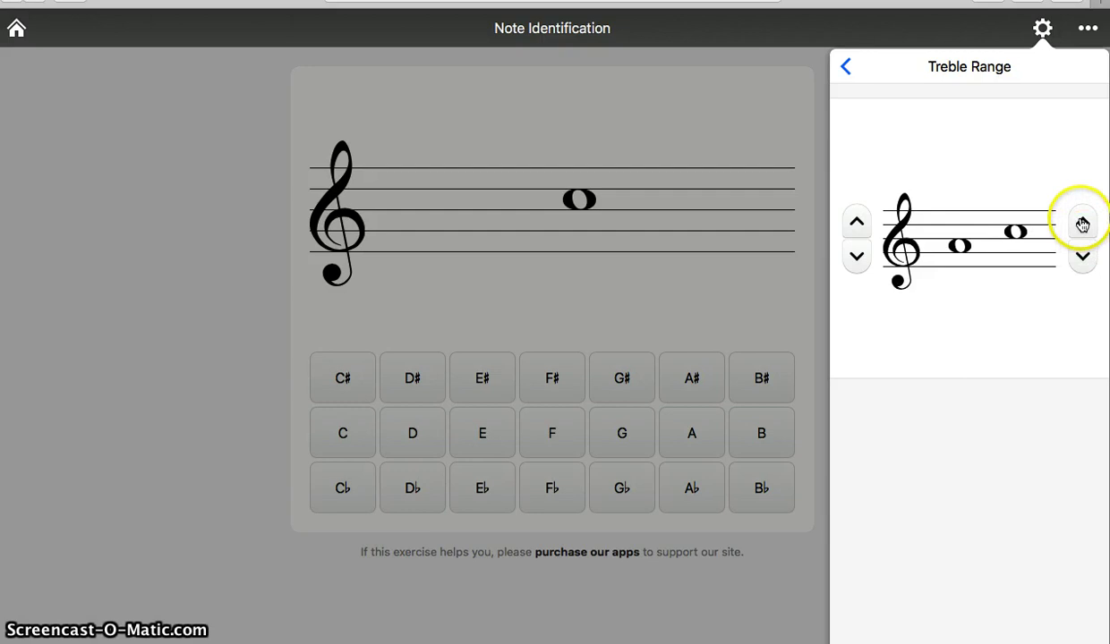
left_click(1082, 221)
left_click(1082, 221)
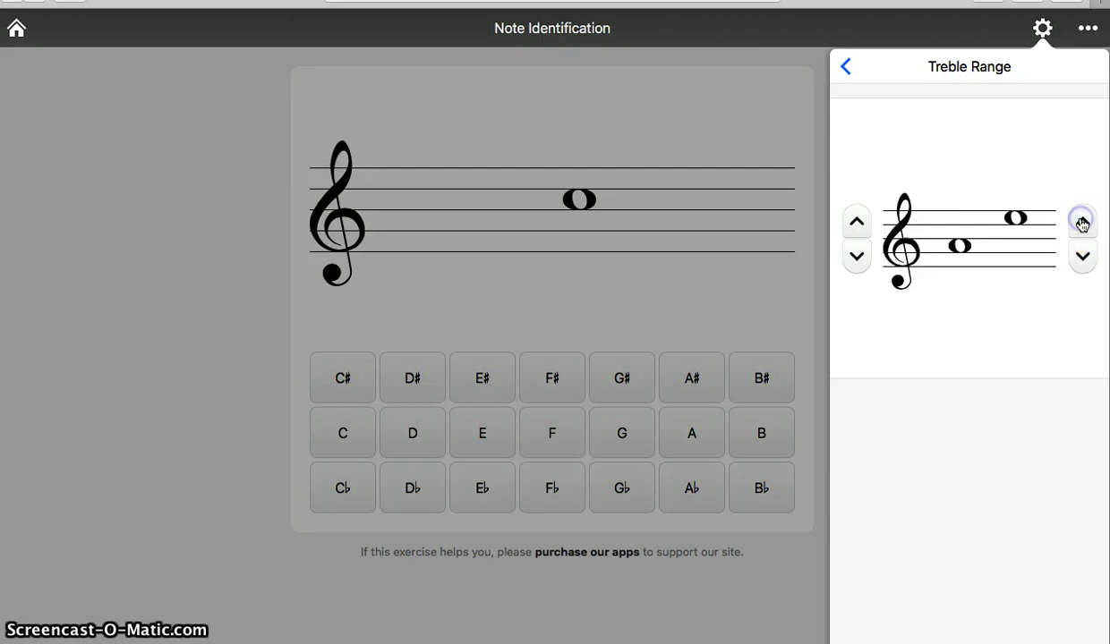
left_click(1082, 221)
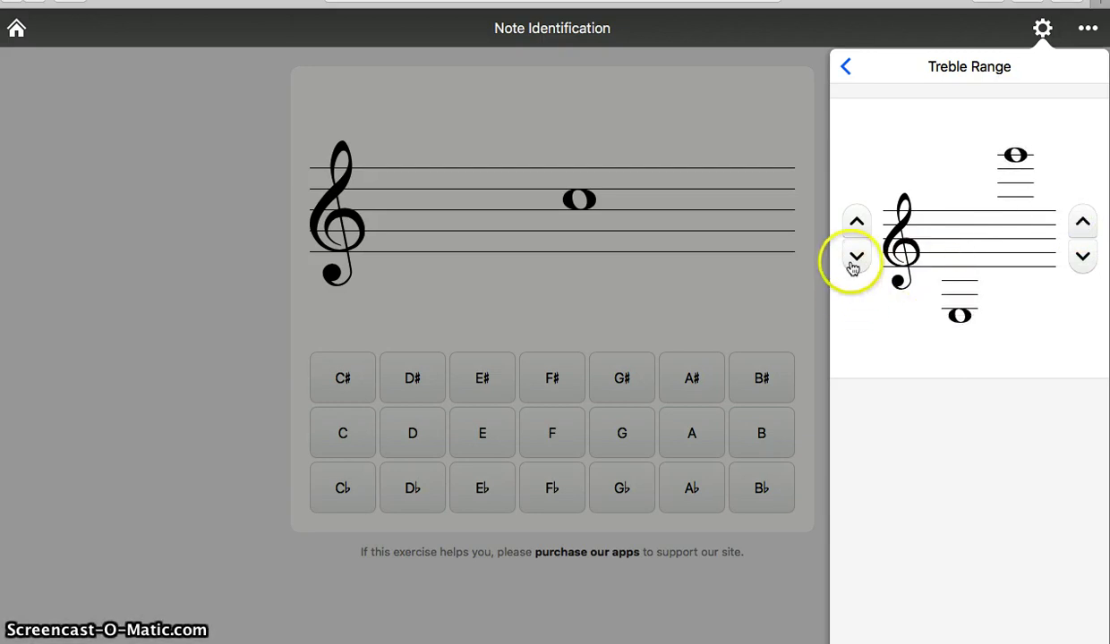
left_click(856, 222)
left_click(856, 222)
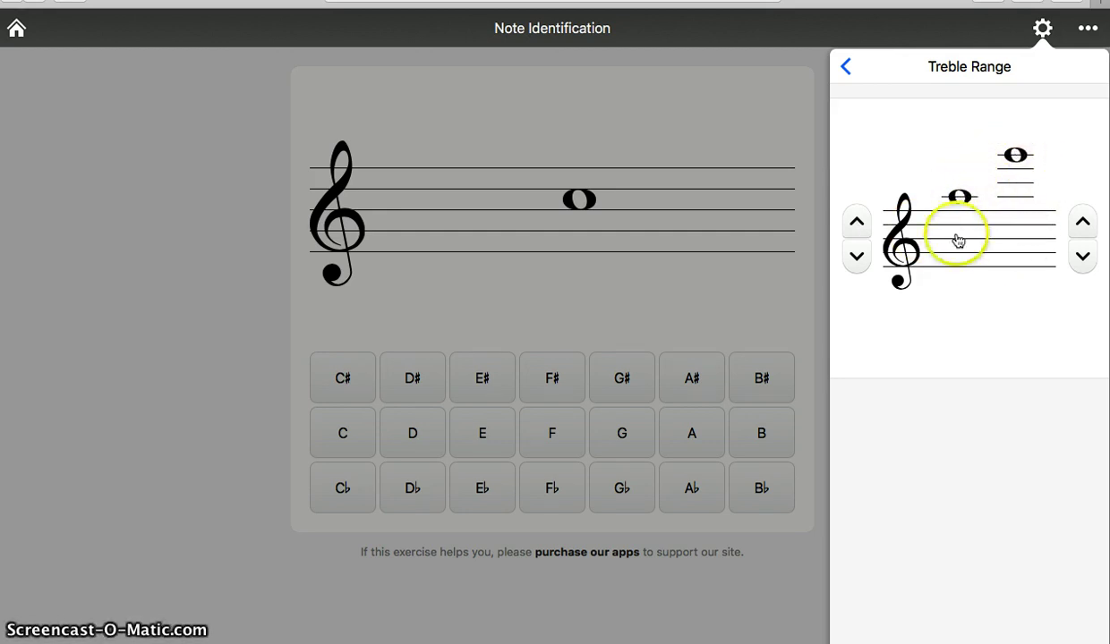
left_click(856, 257)
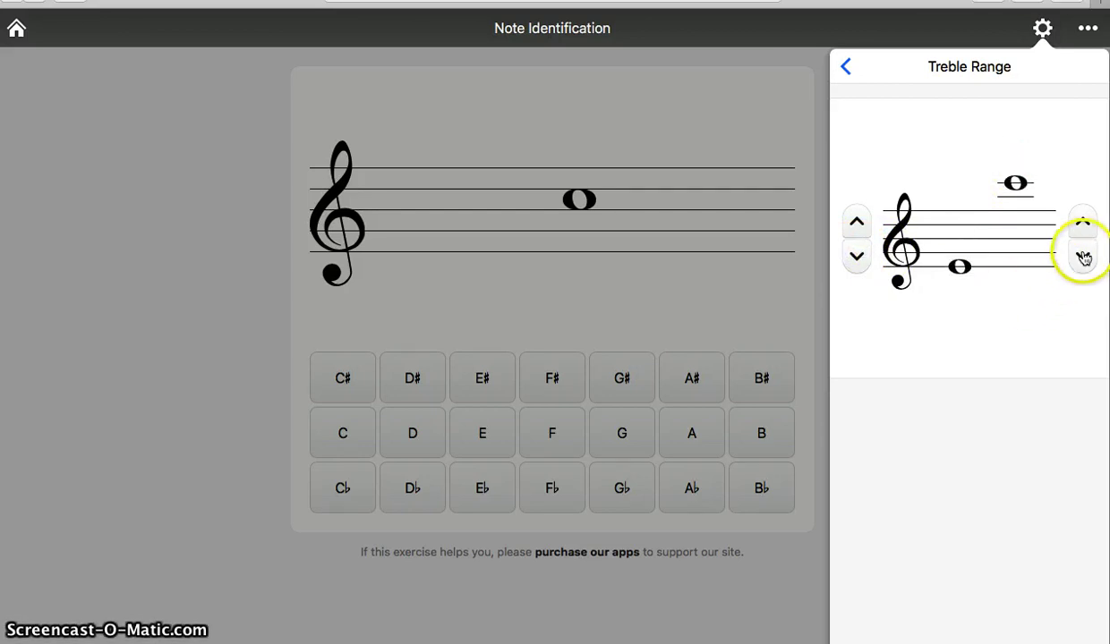
left_click(1083, 257)
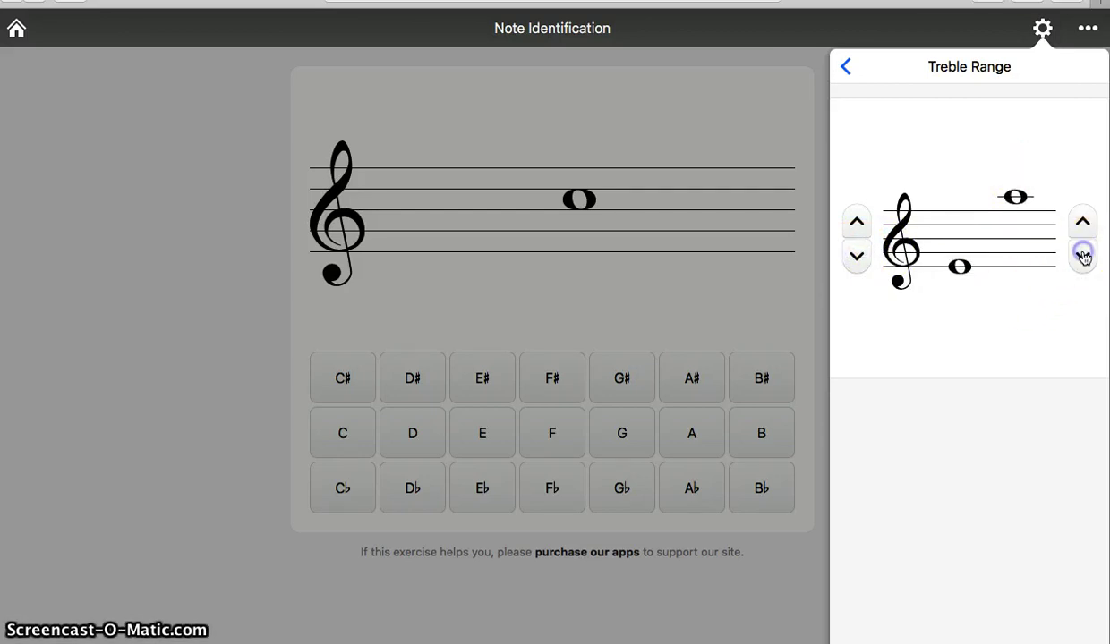
left_click(844, 68)
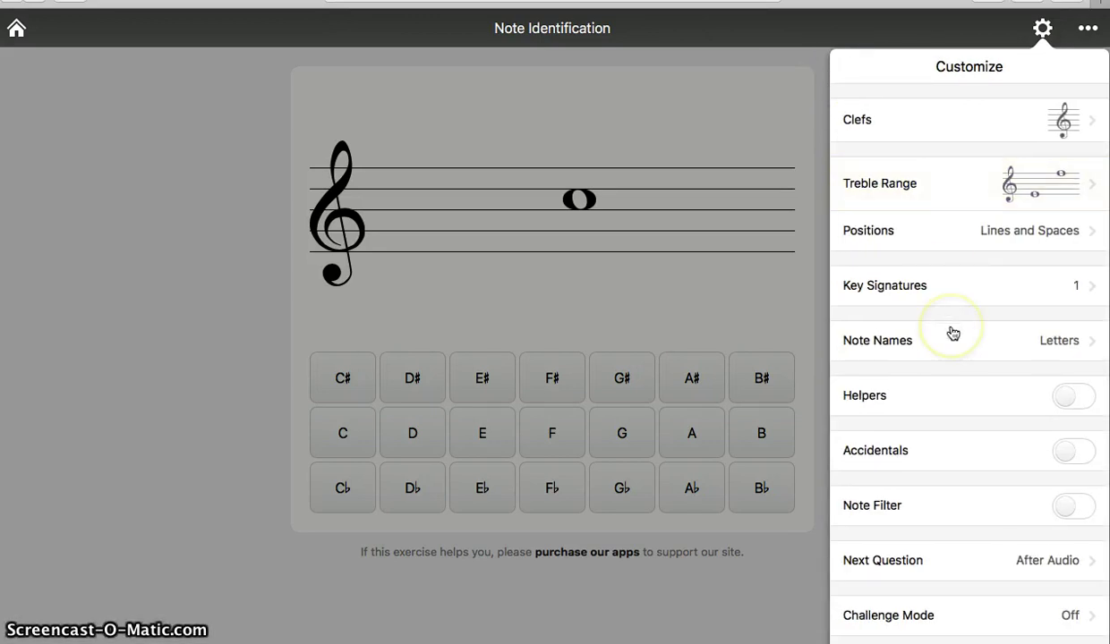
left_click(982, 290)
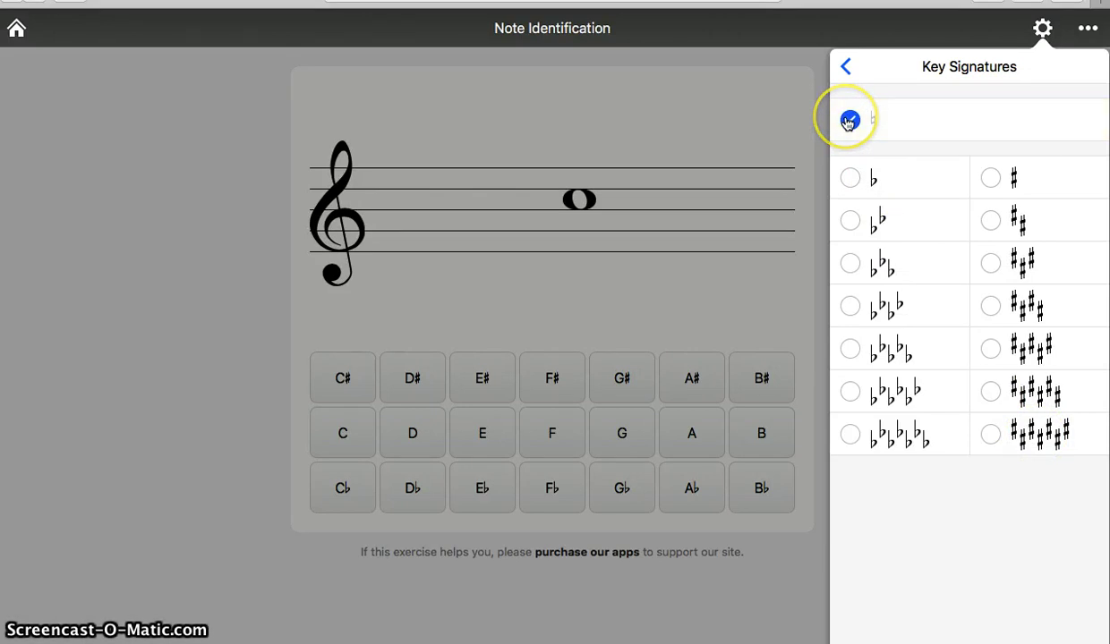
left_click(848, 121)
left_click(847, 68)
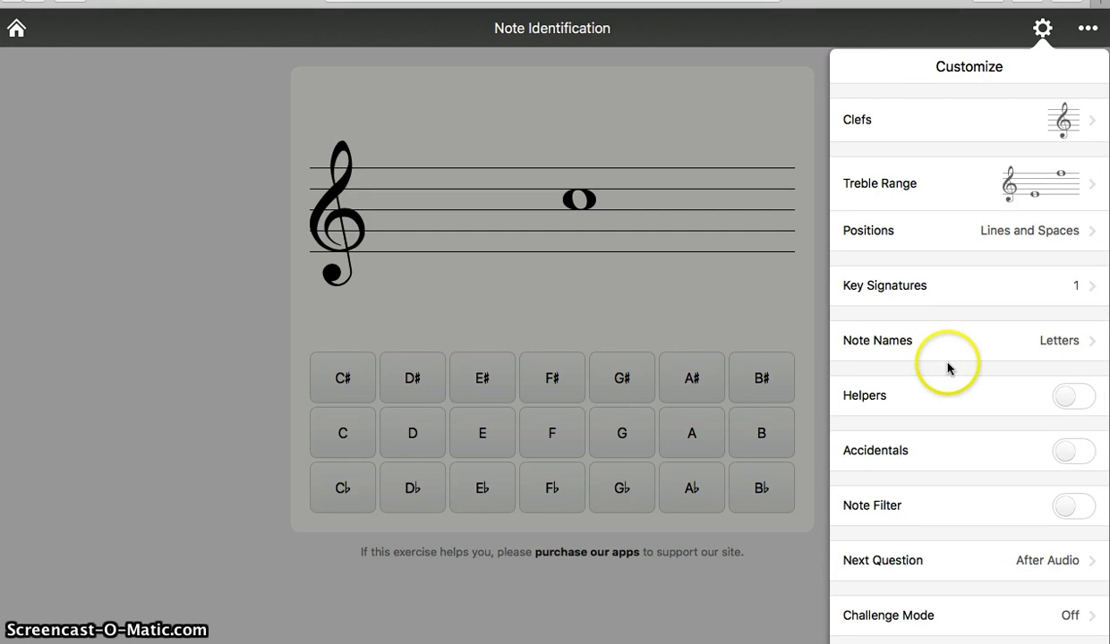
left_click(971, 347)
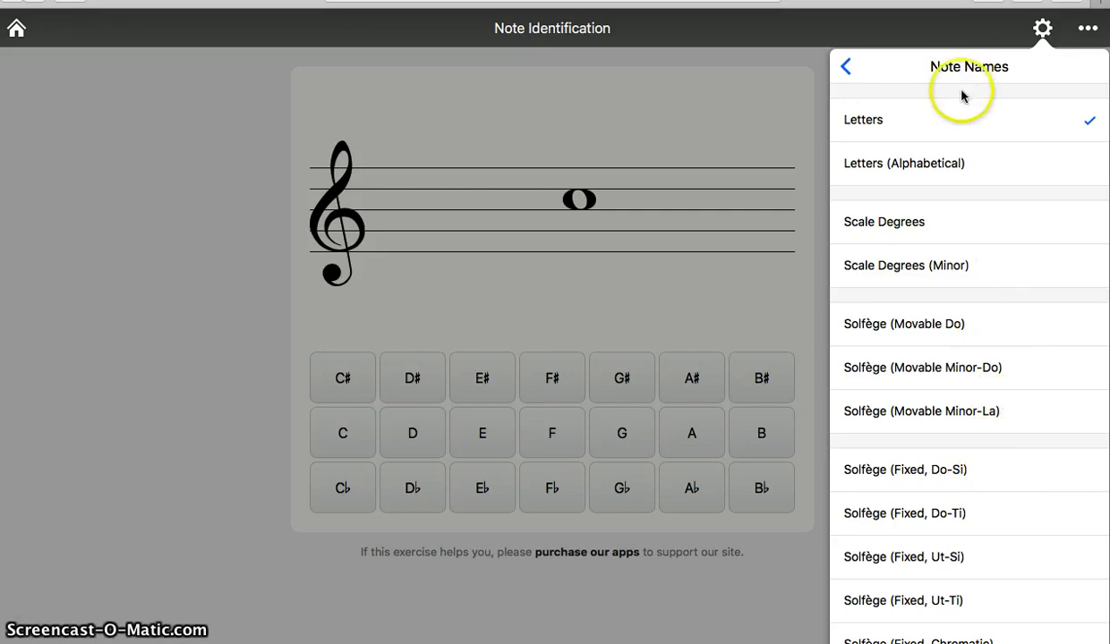
left_click(968, 123)
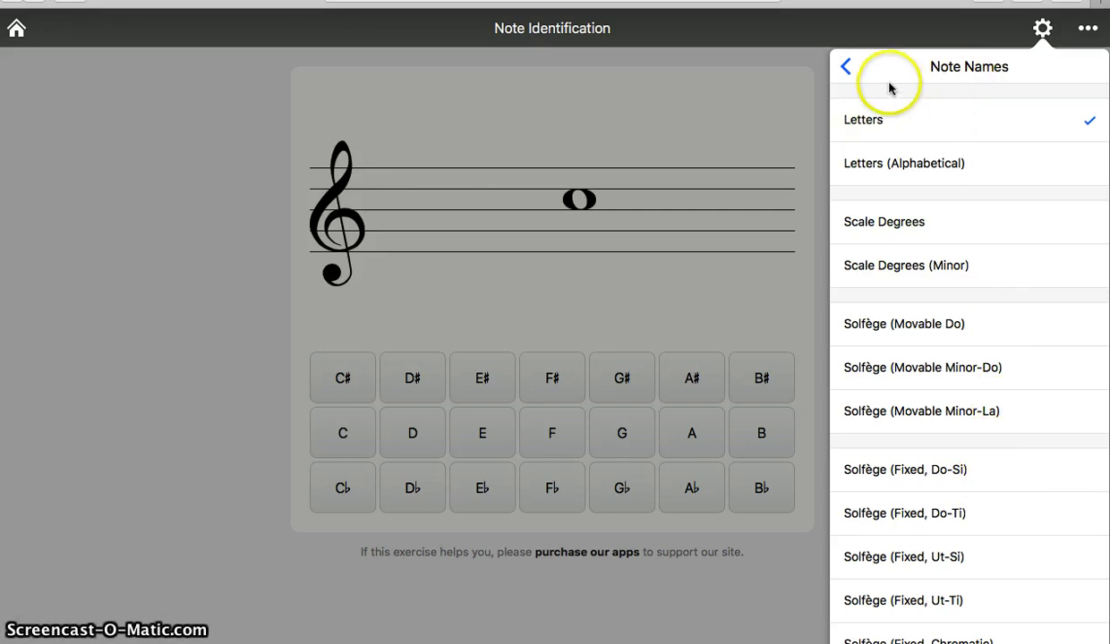
left_click(847, 68)
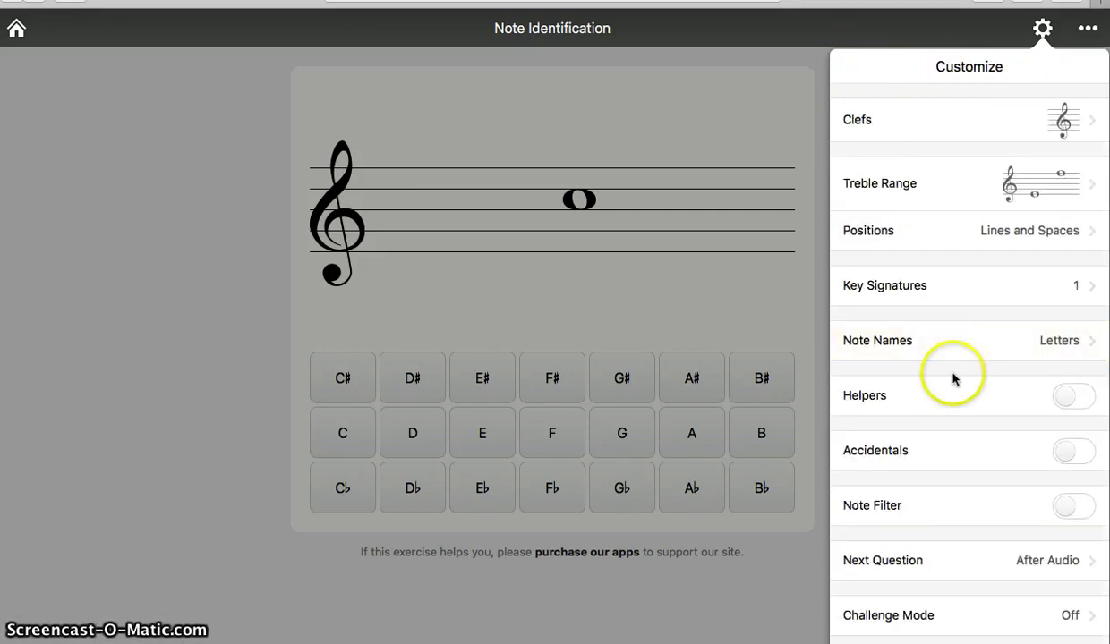
left_click(1087, 402)
left_click(1072, 397)
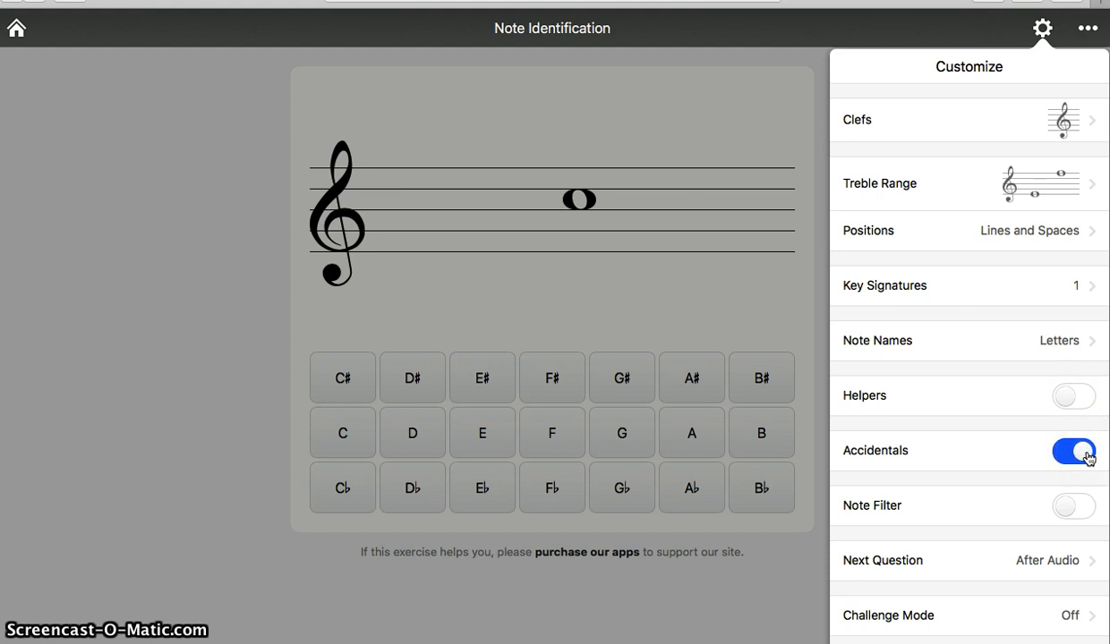
left_click(1073, 459)
left_click(1086, 512)
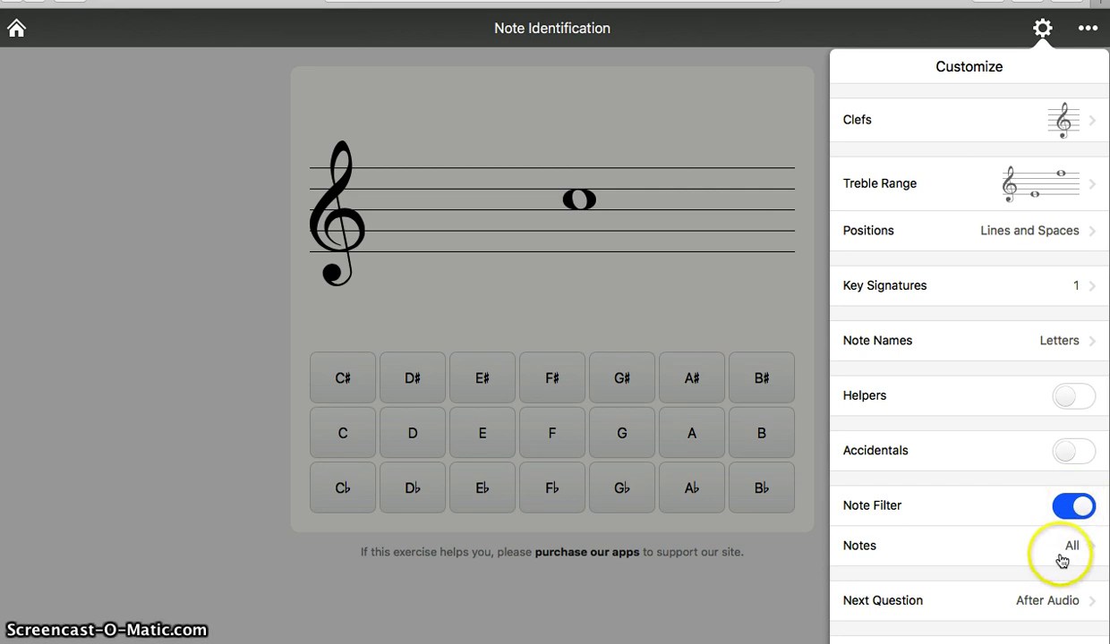
left_click(1067, 506)
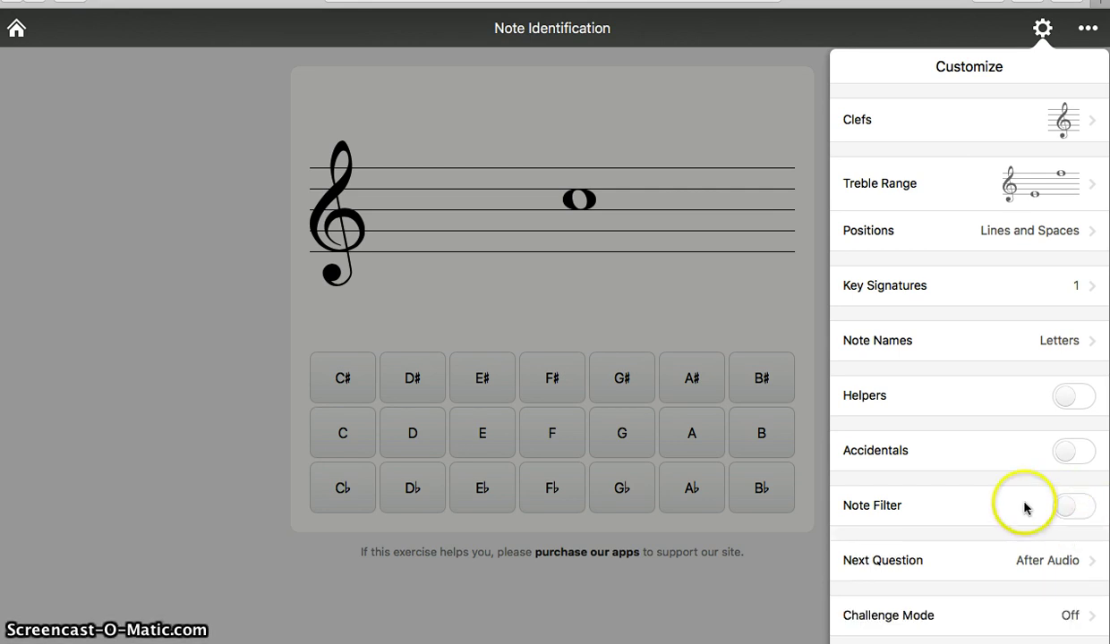
left_click(971, 615)
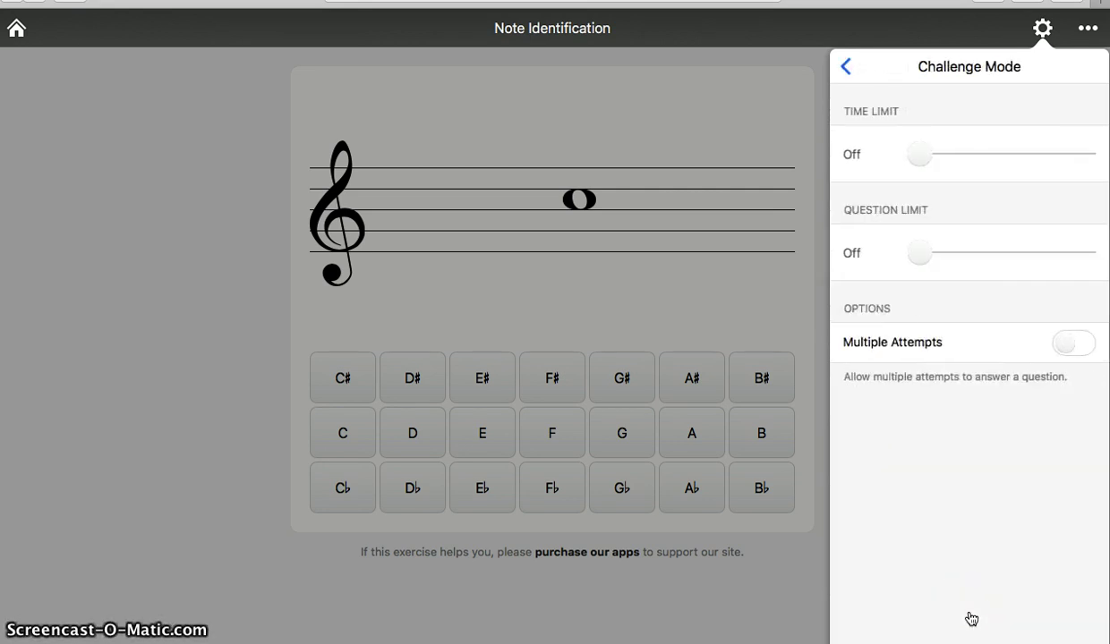
left_click(846, 72)
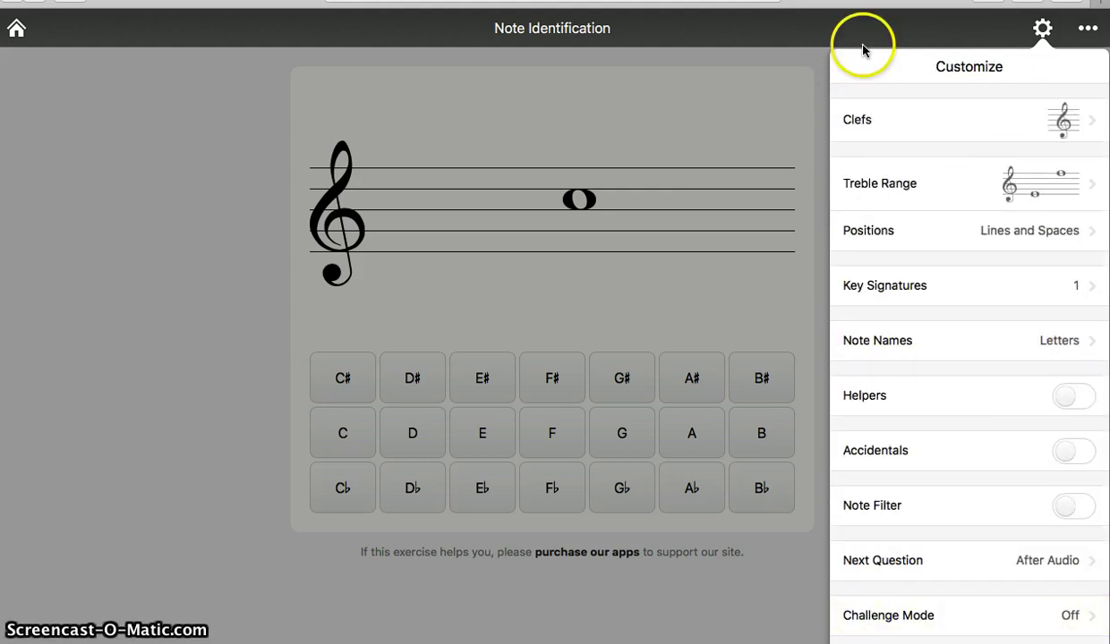
- Resume the drill and answer the notes E, A, F, G and D, reaching 69/71
left_click(1042, 28)
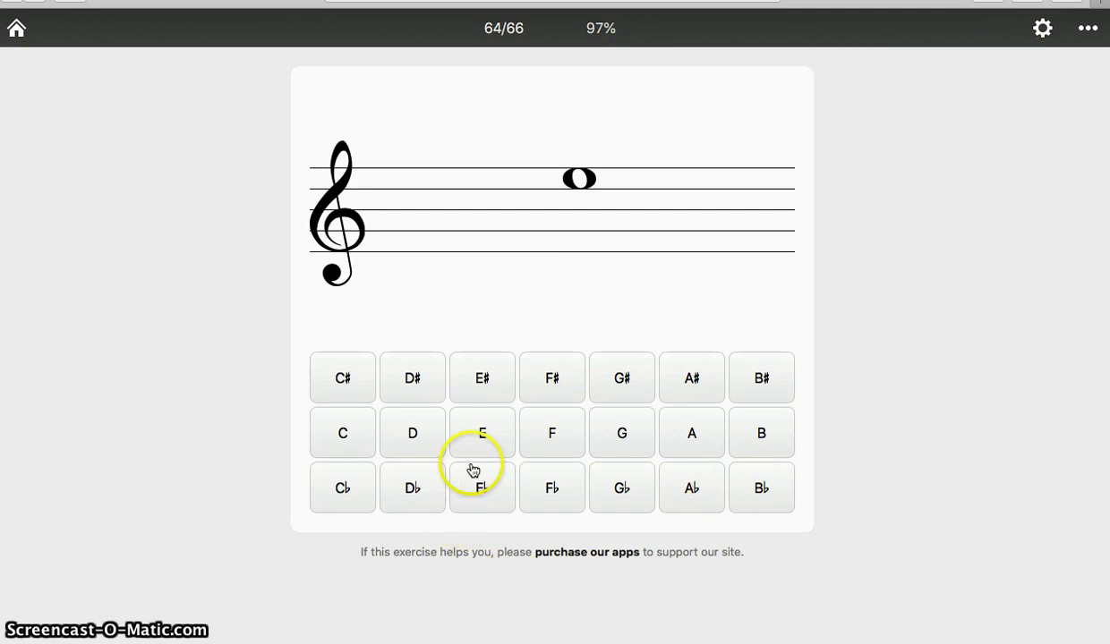
left_click(481, 434)
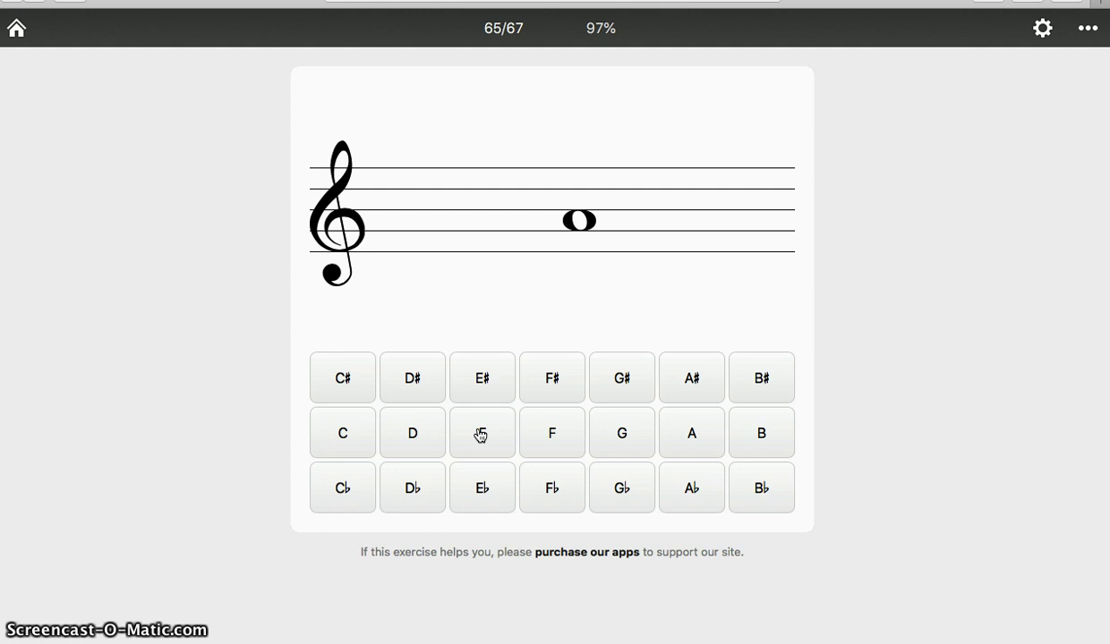
left_click(694, 435)
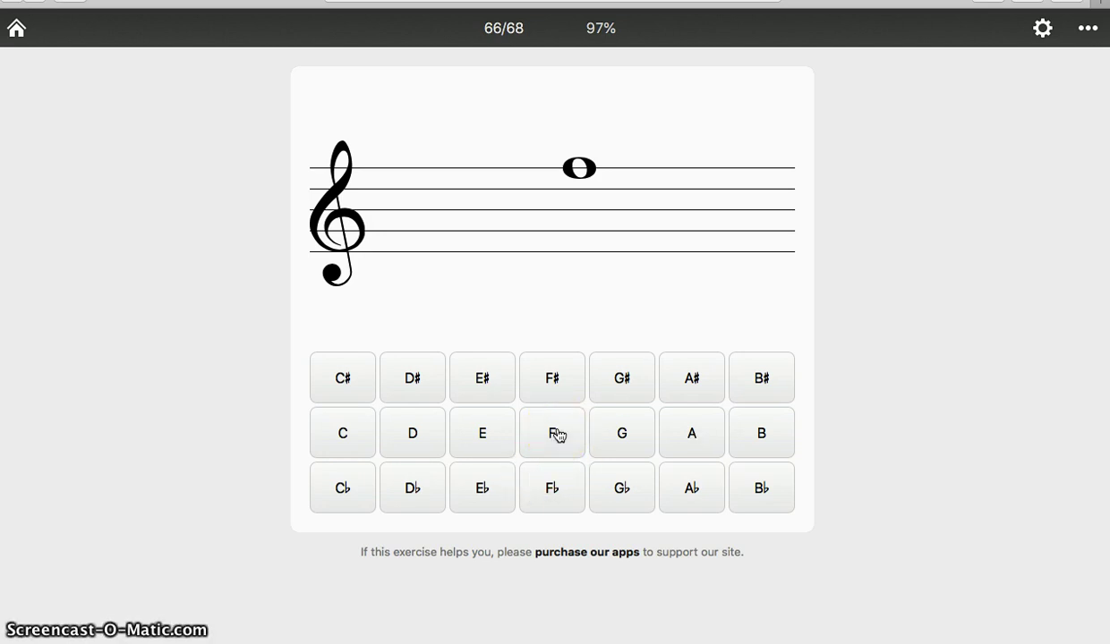
left_click(556, 435)
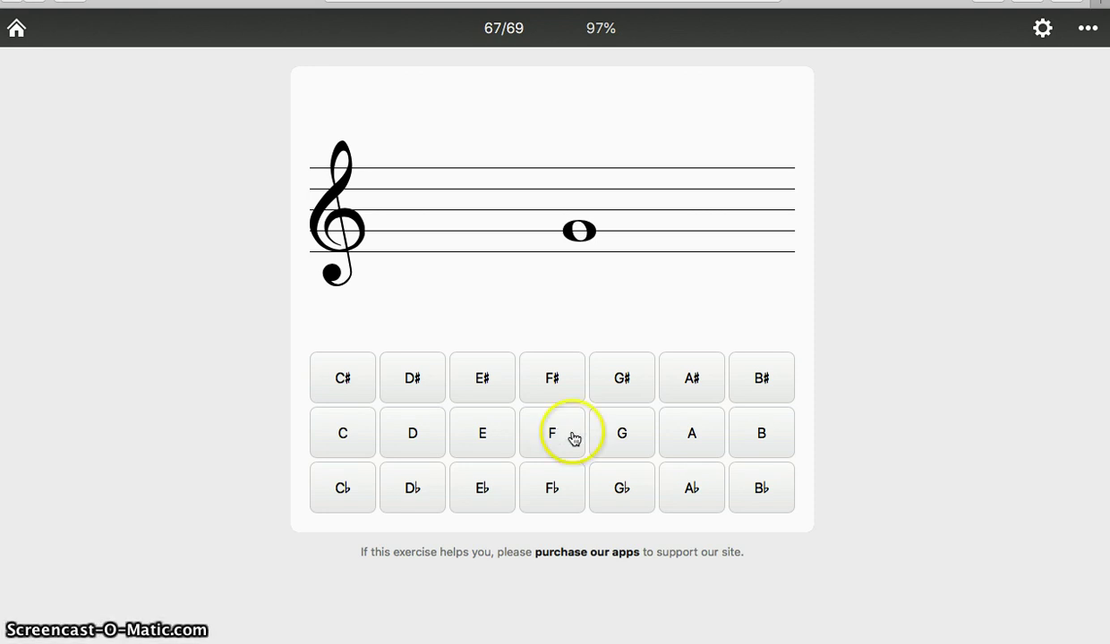
left_click(630, 434)
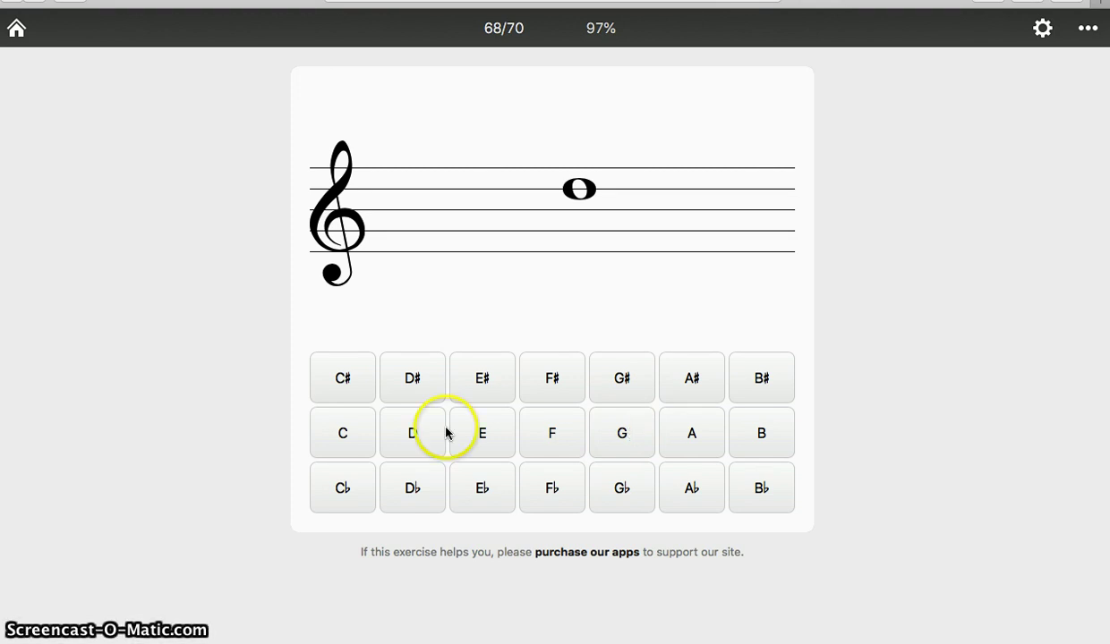
left_click(411, 434)
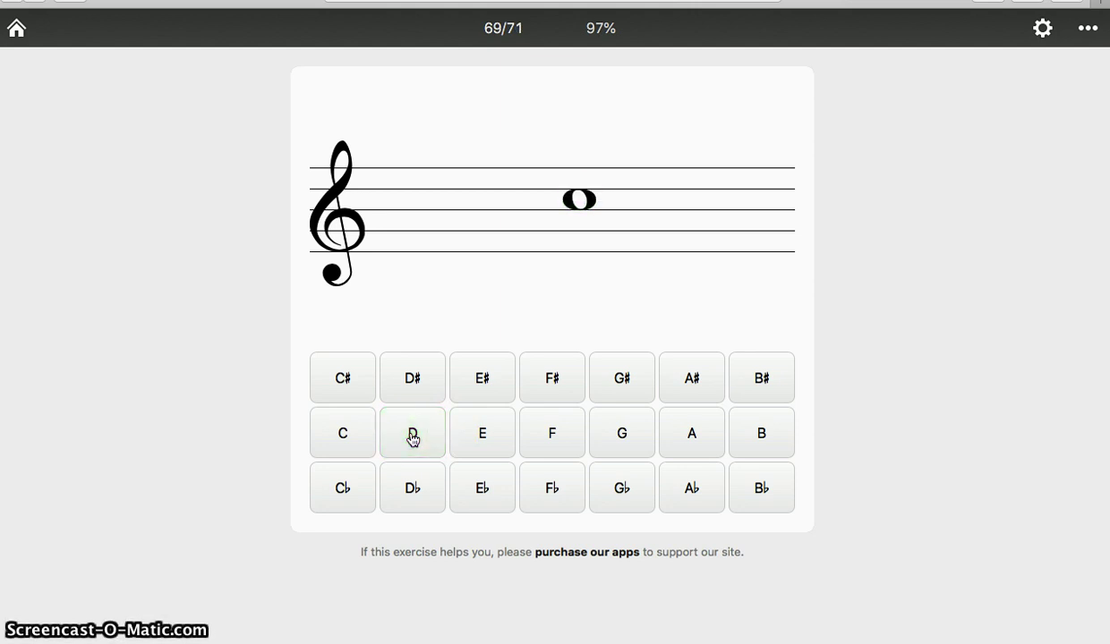
left_click(18, 29)
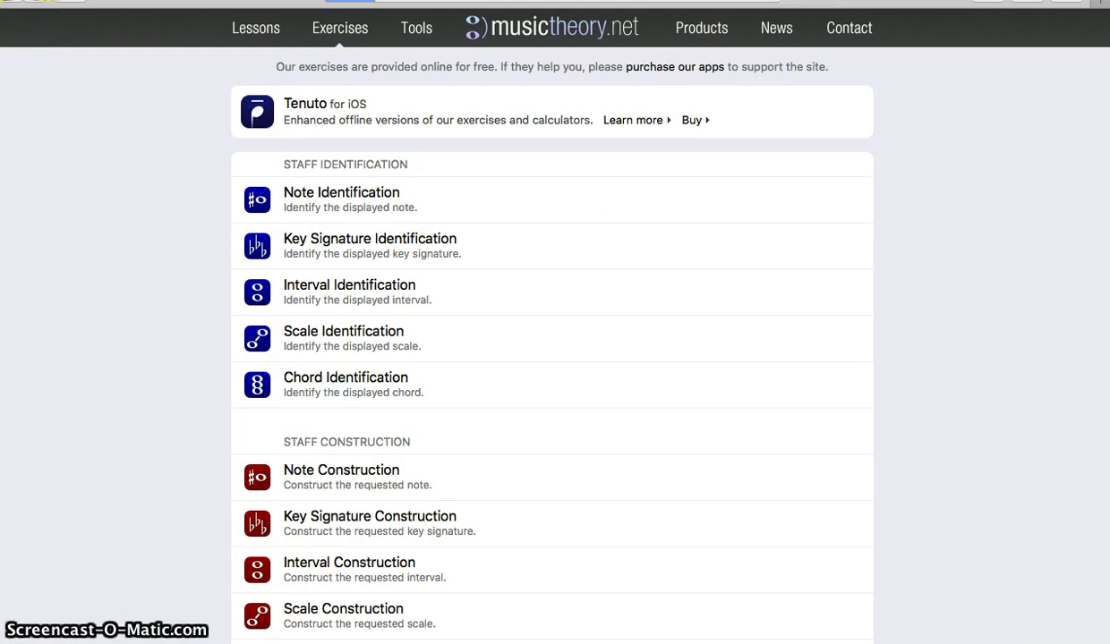
key("super+bracketleft")
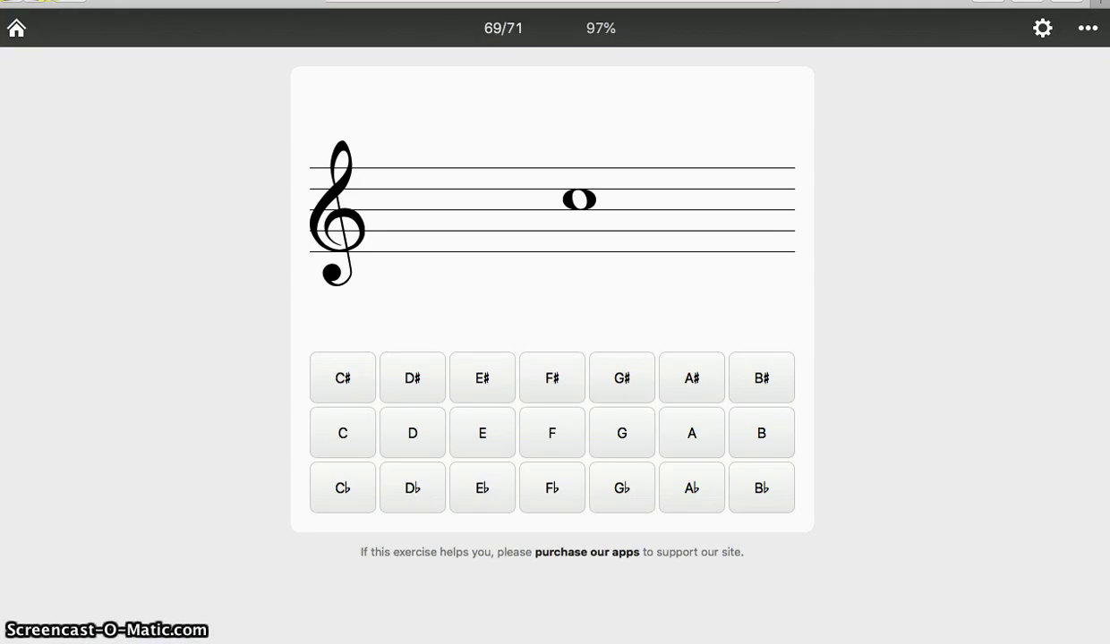